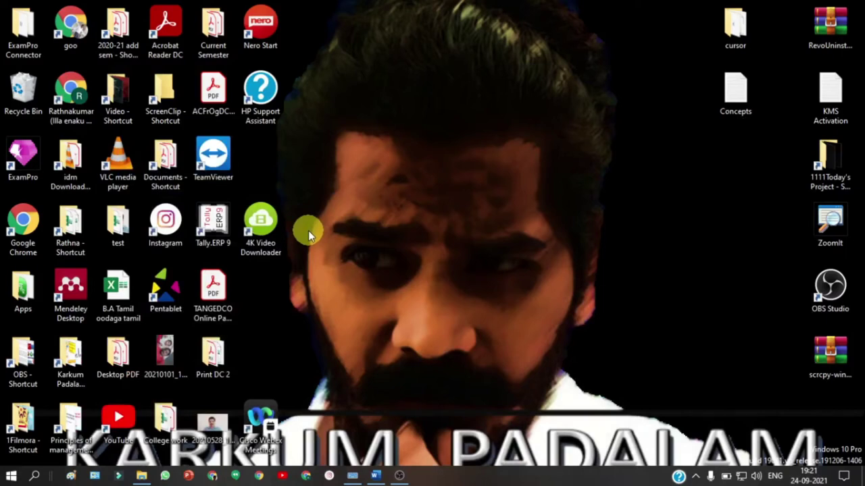
# Restore the 'Diacritic on vowels' Word document from the taskbar so it fills the desktop.
pyautogui.click(375, 476)
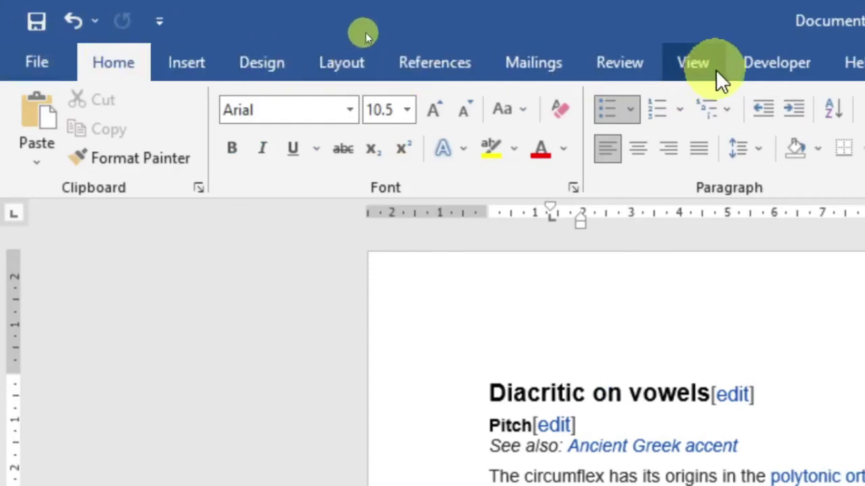
# Toggle the Ruler option off and back on so horizontal and vertical rulers show.
pyautogui.click(682, 64)
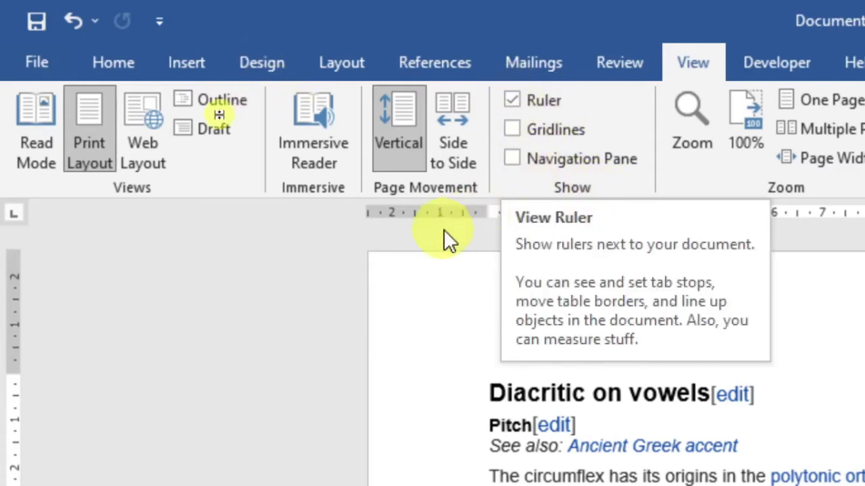
pyautogui.click(510, 102)
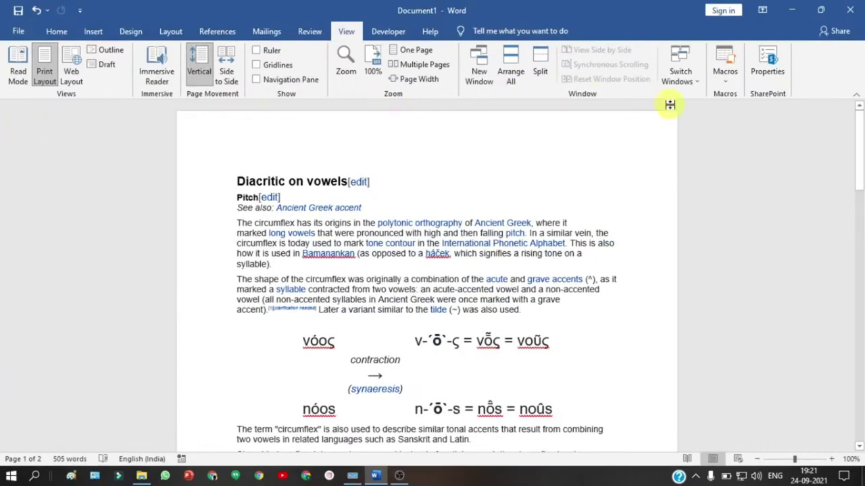
pyautogui.click(257, 51)
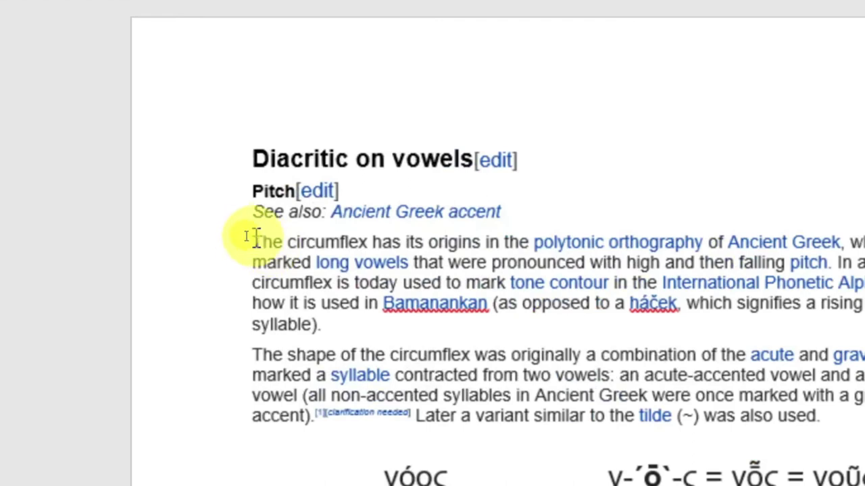
pyautogui.click(249, 237)
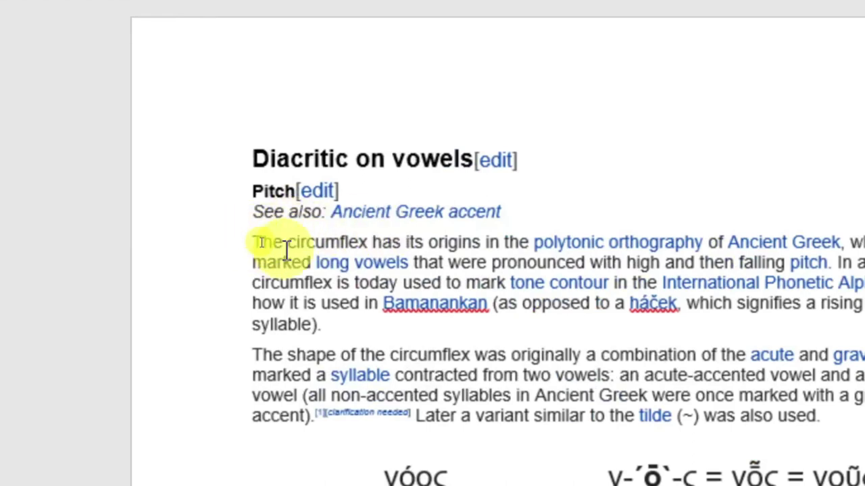
pyautogui.press('Tab')
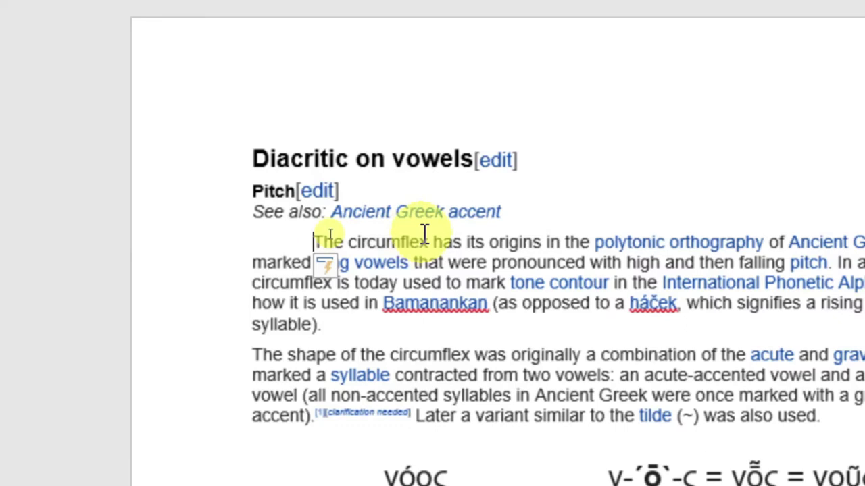
pyautogui.press('BackSpace')
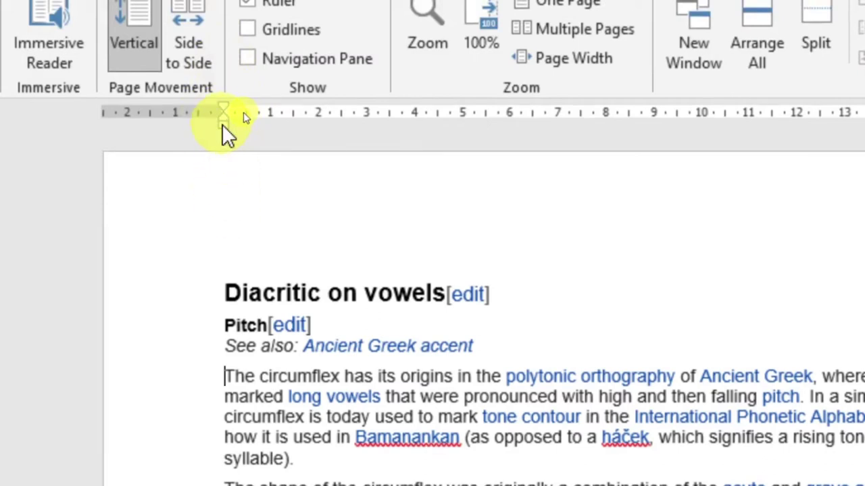
pyautogui.moveTo(222, 125); pyautogui.dragTo(234, 126)
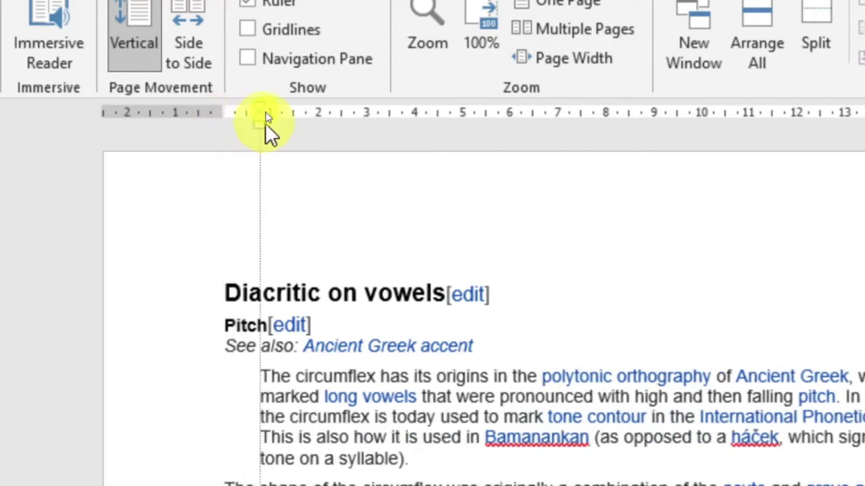
pyautogui.moveTo(234, 126)
pyautogui.mouseDown()
pyautogui.moveTo(319, 124)
pyautogui.moveTo(230, 120)
pyautogui.moveTo(350, 114)
pyautogui.moveTo(219, 117)
pyautogui.mouseUp()
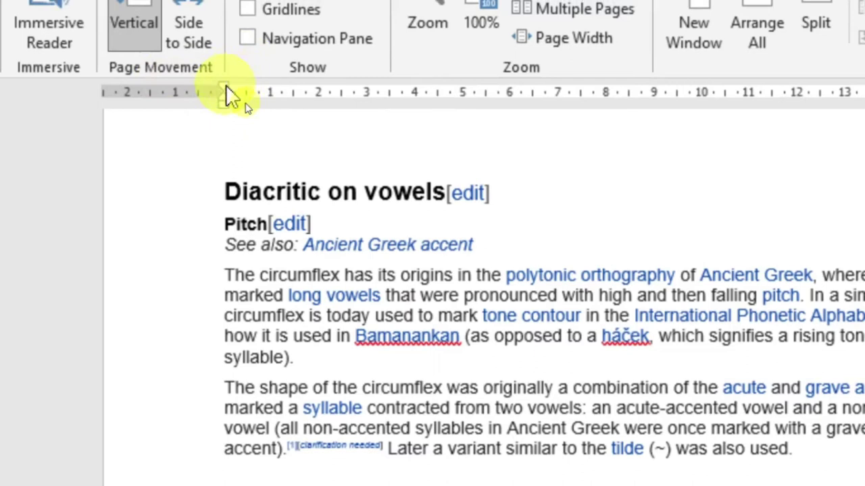
pyautogui.moveTo(225, 88)
pyautogui.mouseDown()
pyautogui.moveTo(344, 86)
pyautogui.moveTo(296, 87)
pyautogui.mouseUp()
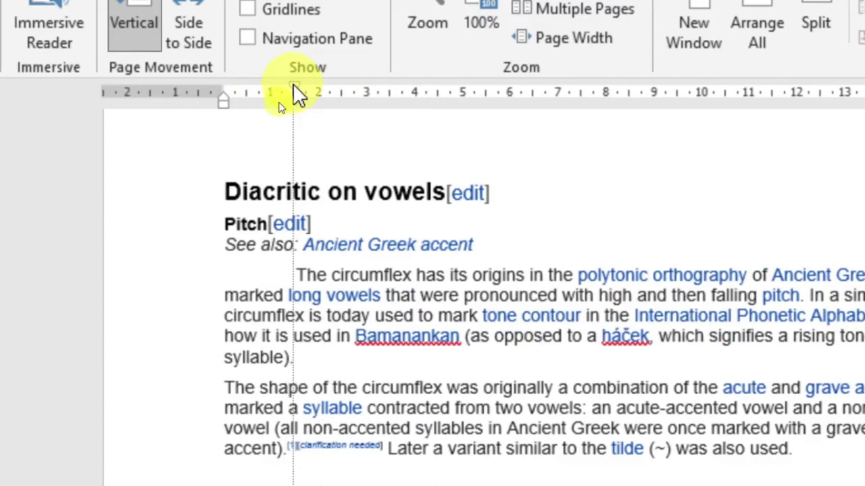
pyautogui.moveTo(295, 95); pyautogui.dragTo(223, 88)
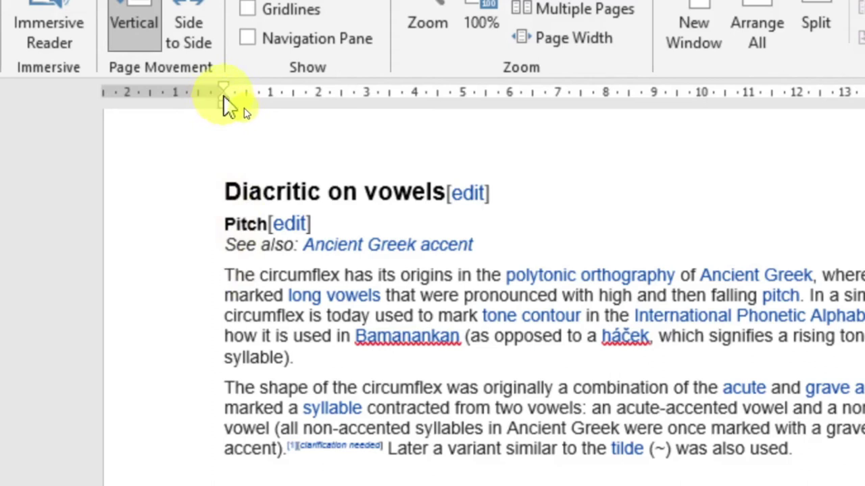
pyautogui.moveTo(223, 96); pyautogui.dragTo(334, 93)
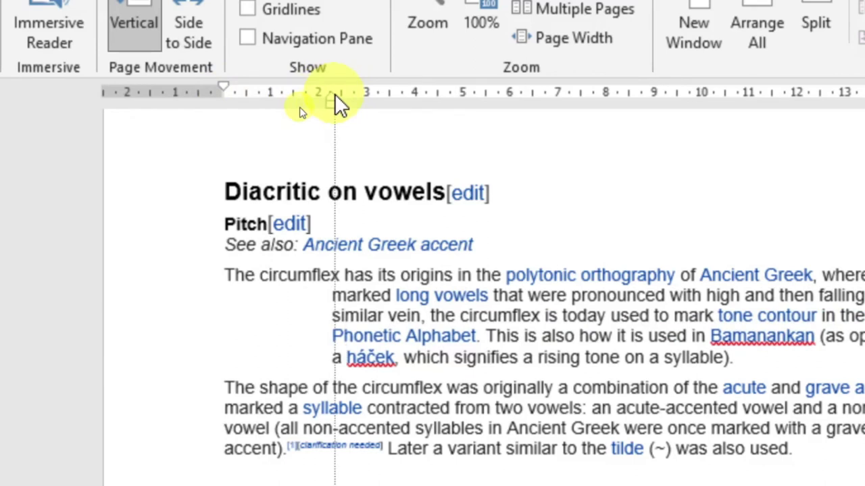
pyautogui.moveTo(335, 94); pyautogui.dragTo(292, 88)
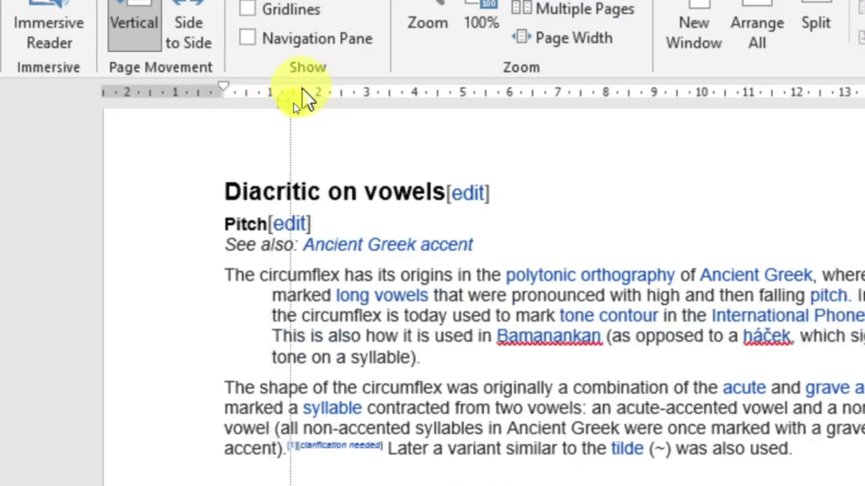
pyautogui.moveTo(292, 88); pyautogui.dragTo(227, 94)
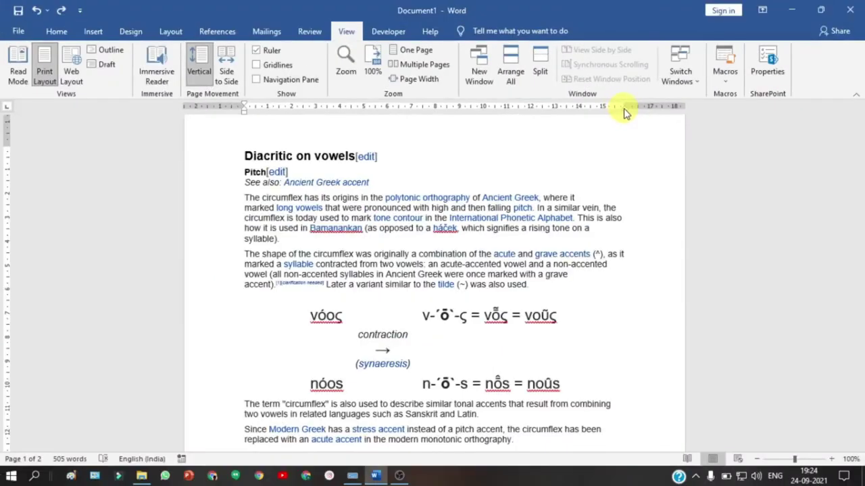
# Return the first paragraph's right indent to the margin and widen the right margin to about 17.
pyautogui.moveTo(625, 108); pyautogui.dragTo(437, 111)
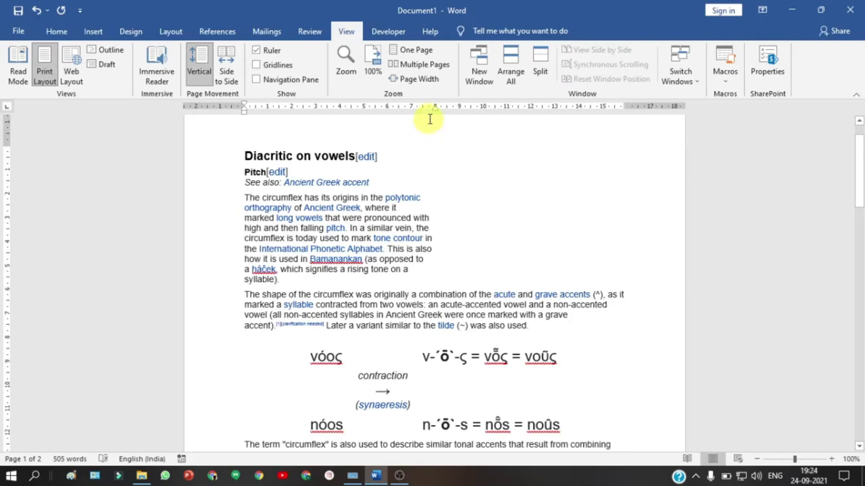
pyautogui.moveTo(436, 111); pyautogui.dragTo(625, 117)
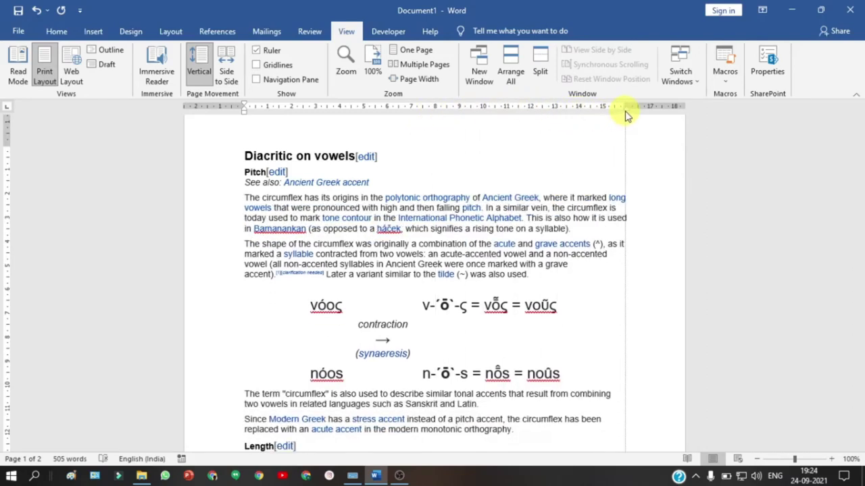
pyautogui.moveTo(624, 117); pyautogui.dragTo(625, 117)
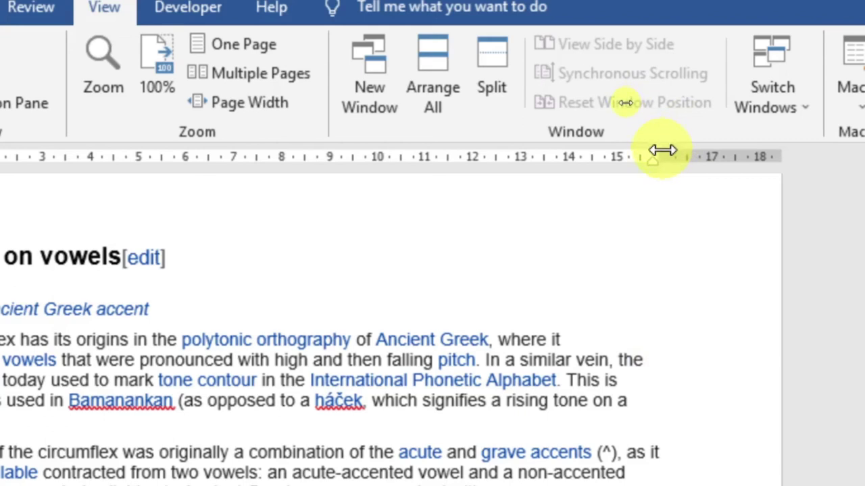
pyautogui.moveTo(661, 150); pyautogui.dragTo(731, 155)
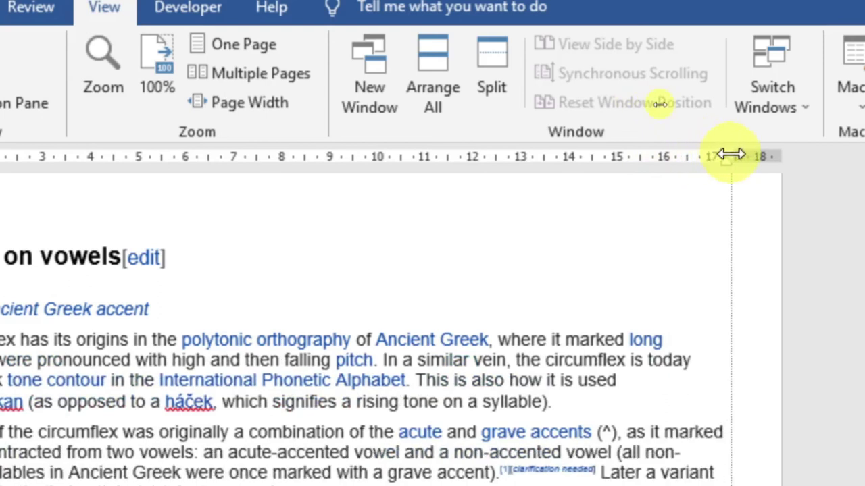
pyautogui.moveTo(731, 155); pyautogui.dragTo(730, 154)
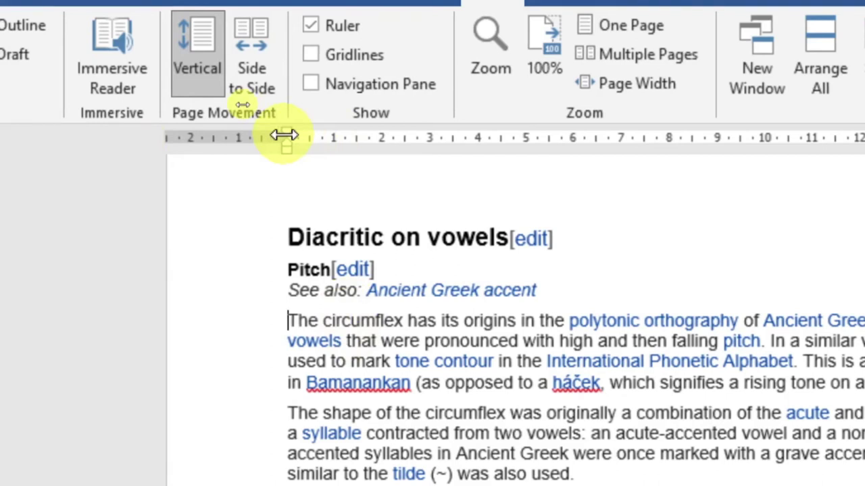
# Drag the left margin boundary leftward and the top margin boundary lower on the rulers.
pyautogui.moveTo(284, 135); pyautogui.dragTo(220, 138)
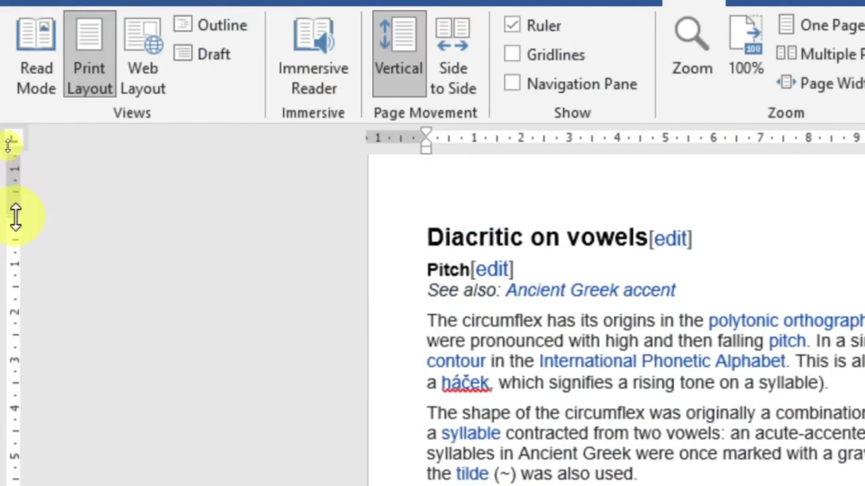
pyautogui.moveTo(16, 216); pyautogui.dragTo(11, 181)
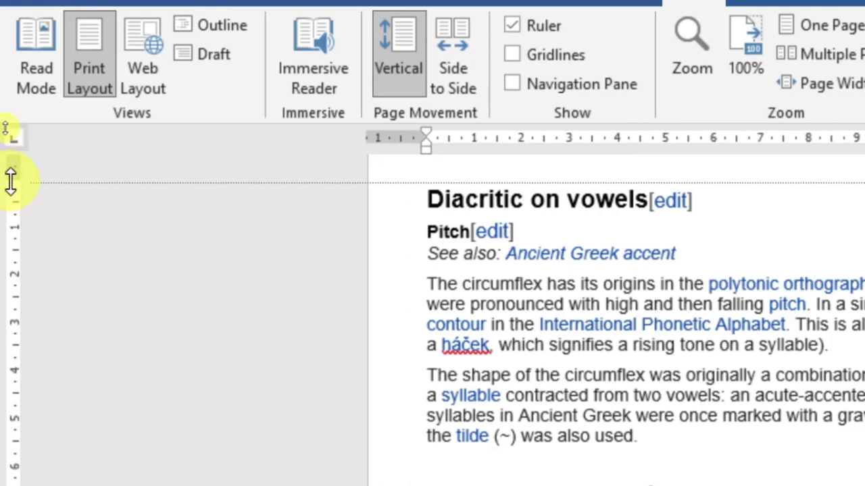
pyautogui.moveTo(11, 181)
pyautogui.mouseDown()
pyautogui.moveTo(2, 206)
pyautogui.moveTo(3, 184)
pyautogui.mouseUp()
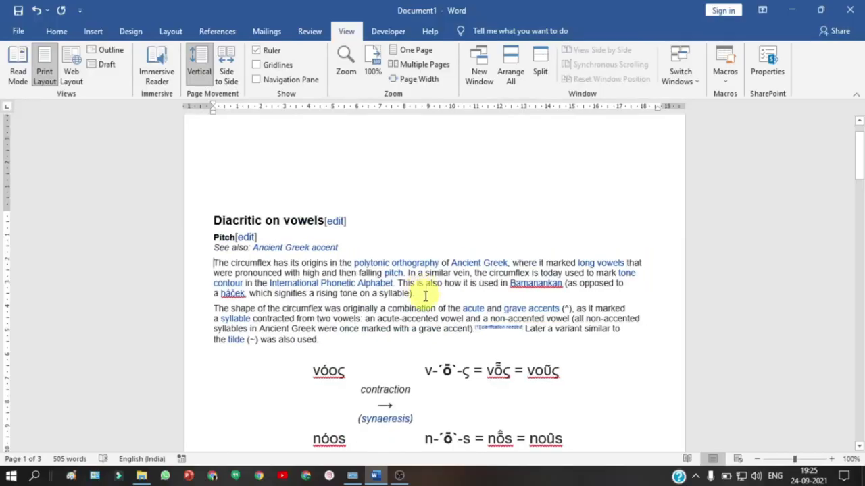
# Select the first circumflex paragraph and apply Justify alignment from the Home tab.
pyautogui.moveTo(414, 294); pyautogui.dragTo(231, 263)
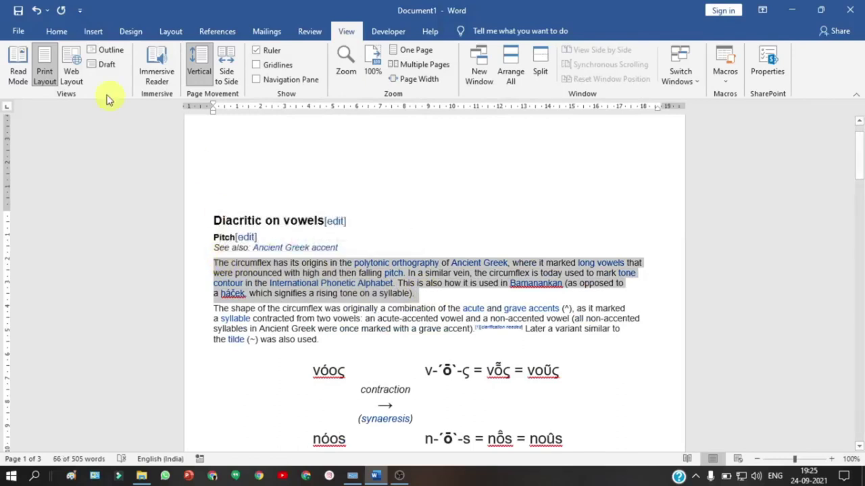
pyautogui.click(58, 32)
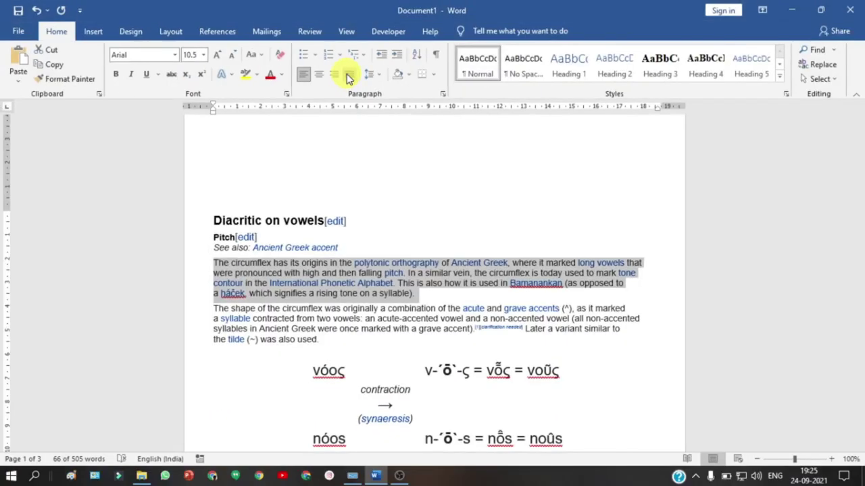
pyautogui.click(348, 76)
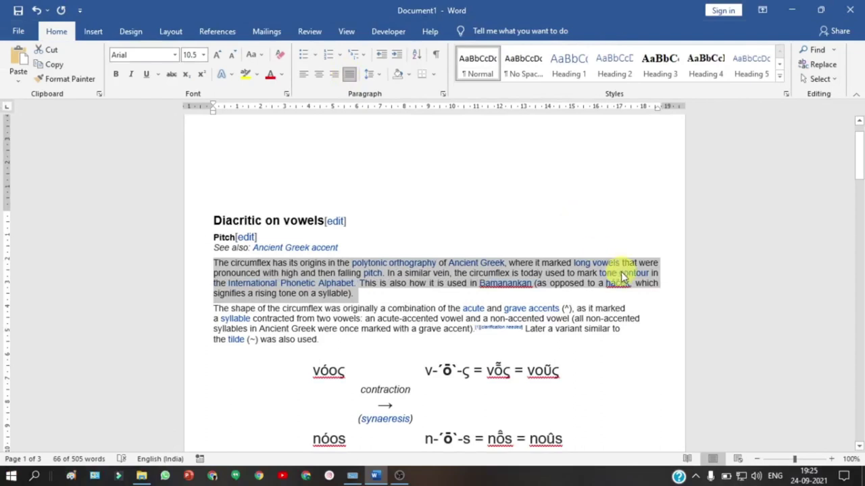